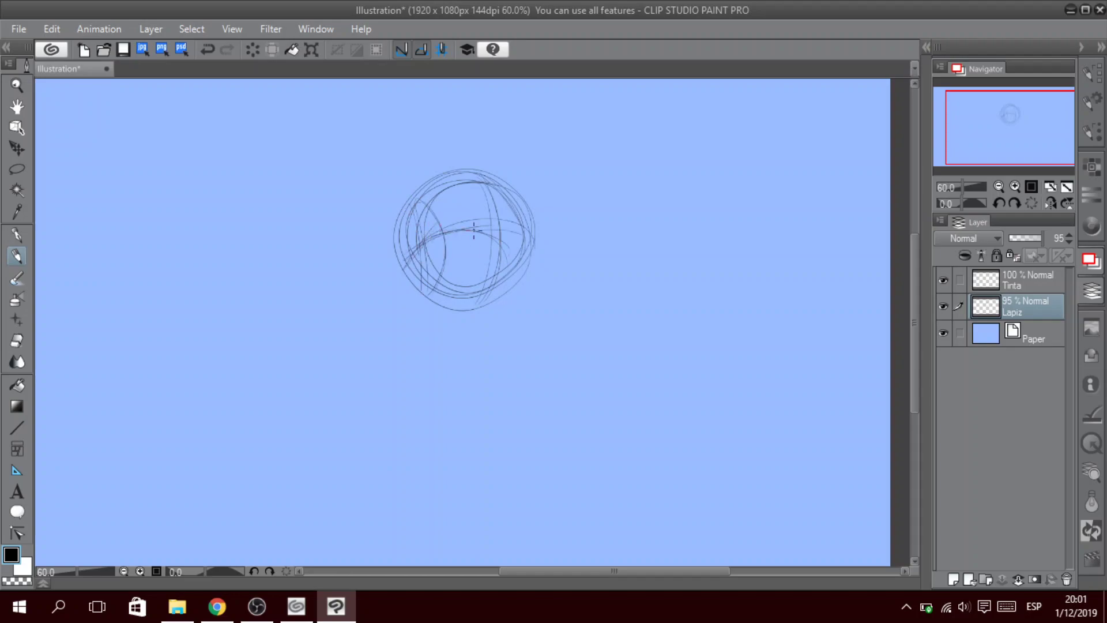
Pencil the face-side curves, jaw line down to the chin, and a nose curve below the head circle.
{"action": "mouse_move", "coordinate": [527, 235]}
{"action": "left_mouse_down"}
{"action": "mouse_move", "coordinate": [506, 382]}
{"action": "mouse_move", "coordinate": [525, 356]}
{"action": "left_mouse_up"}
{"action": "left_click_drag", "start_coordinate": [520, 259], "coordinate": [515, 388]}
{"action": "mouse_move", "coordinate": [420, 254]}
{"action": "left_mouse_down"}
{"action": "mouse_move", "coordinate": [431, 327]}
{"action": "mouse_move", "coordinate": [424, 309]}
{"action": "mouse_move", "coordinate": [472, 366]}
{"action": "left_mouse_up"}
{"action": "mouse_move", "coordinate": [425, 311]}
{"action": "left_mouse_down"}
{"action": "mouse_move", "coordinate": [457, 356]}
{"action": "mouse_move", "coordinate": [498, 361]}
{"action": "mouse_move", "coordinate": [473, 365]}
{"action": "left_mouse_up"}
{"action": "left_click_drag", "start_coordinate": [507, 340], "coordinate": [499, 362]}
{"action": "mouse_move", "coordinate": [500, 238]}
{"action": "left_mouse_down"}
{"action": "mouse_move", "coordinate": [509, 292]}
{"action": "mouse_move", "coordinate": [517, 280]}
{"action": "mouse_move", "coordinate": [507, 313]}
{"action": "mouse_move", "coordinate": [514, 287]}
{"action": "mouse_move", "coordinate": [518, 305]}
{"action": "mouse_move", "coordinate": [478, 301]}
{"action": "mouse_move", "coordinate": [494, 283]}
{"action": "left_mouse_up"}
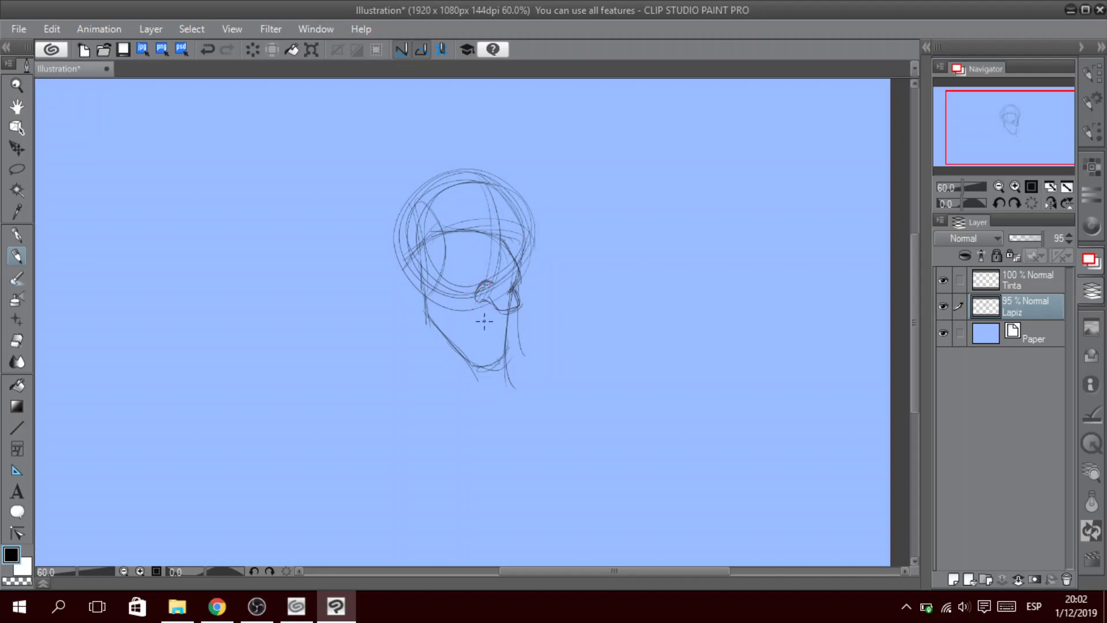
Pencil the cheek line, nostril and mouth, a darkened brow line, and the left ear.
{"action": "left_click_drag", "start_coordinate": [488, 321], "coordinate": [460, 311]}
{"action": "mouse_move", "coordinate": [476, 297]}
{"action": "left_mouse_down"}
{"action": "mouse_move", "coordinate": [512, 321]}
{"action": "mouse_move", "coordinate": [511, 309]}
{"action": "mouse_move", "coordinate": [486, 315]}
{"action": "mouse_move", "coordinate": [496, 324]}
{"action": "mouse_move", "coordinate": [444, 311]}
{"action": "left_mouse_up"}
{"action": "mouse_move", "coordinate": [456, 221]}
{"action": "left_mouse_down"}
{"action": "mouse_move", "coordinate": [516, 232]}
{"action": "mouse_move", "coordinate": [526, 245]}
{"action": "mouse_move", "coordinate": [517, 246]}
{"action": "left_mouse_up"}
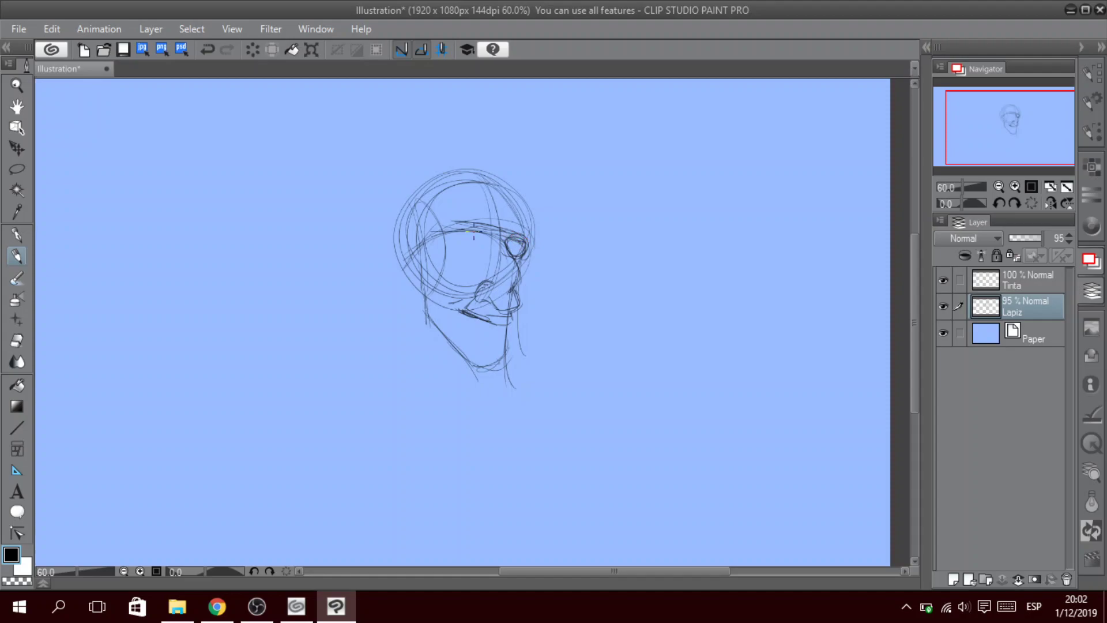
{"action": "mouse_move", "coordinate": [497, 237]}
{"action": "left_mouse_down"}
{"action": "mouse_move", "coordinate": [465, 233]}
{"action": "mouse_move", "coordinate": [512, 245]}
{"action": "mouse_move", "coordinate": [488, 234]}
{"action": "mouse_move", "coordinate": [499, 228]}
{"action": "mouse_move", "coordinate": [497, 249]}
{"action": "mouse_move", "coordinate": [447, 242]}
{"action": "mouse_move", "coordinate": [499, 222]}
{"action": "mouse_move", "coordinate": [447, 230]}
{"action": "mouse_move", "coordinate": [490, 224]}
{"action": "mouse_move", "coordinate": [520, 238]}
{"action": "left_mouse_up"}
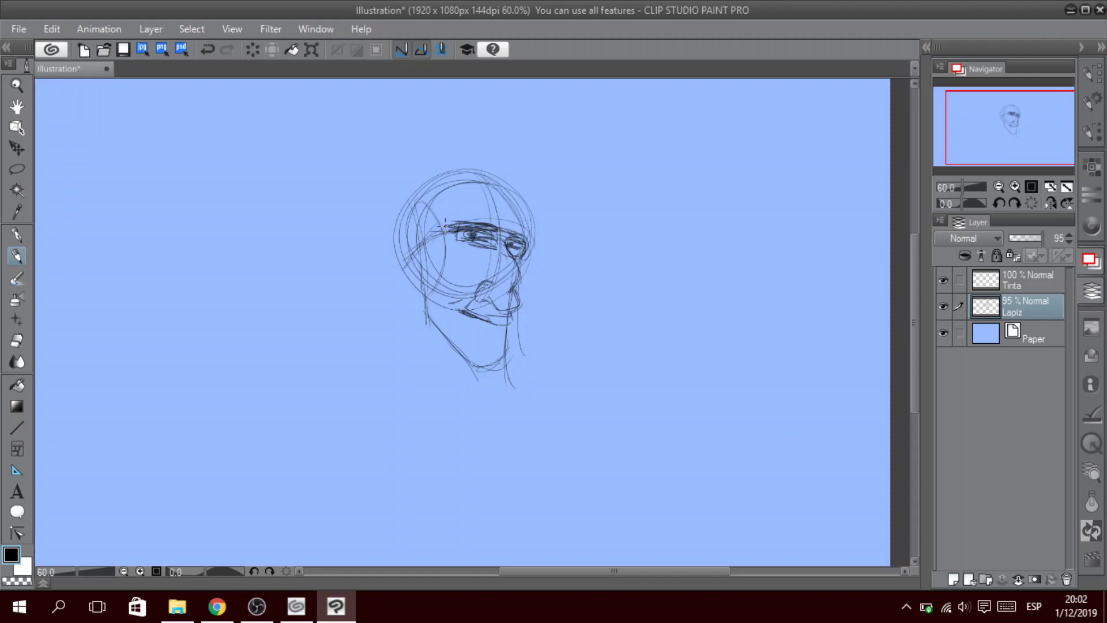
{"action": "mouse_move", "coordinate": [424, 249]}
{"action": "left_mouse_down"}
{"action": "mouse_move", "coordinate": [391, 239]}
{"action": "mouse_move", "coordinate": [404, 268]}
{"action": "mouse_move", "coordinate": [396, 237]}
{"action": "mouse_move", "coordinate": [419, 266]}
{"action": "mouse_move", "coordinate": [424, 317]}
{"action": "mouse_move", "coordinate": [422, 305]}
{"action": "mouse_move", "coordinate": [457, 342]}
{"action": "left_mouse_up"}
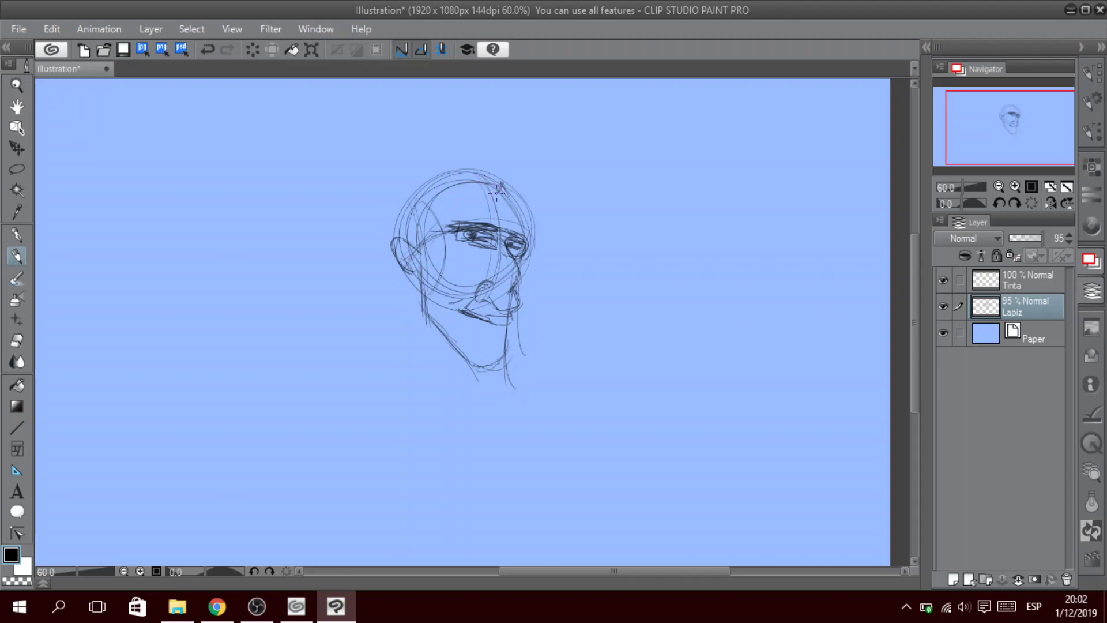
Sketch fringe strands across the forehead and refine the left cheek and ear lines.
{"action": "left_click_drag", "start_coordinate": [500, 187], "coordinate": [443, 217]}
{"action": "left_click_drag", "start_coordinate": [504, 182], "coordinate": [467, 208]}
{"action": "mouse_move", "coordinate": [506, 173]}
{"action": "left_mouse_down"}
{"action": "mouse_move", "coordinate": [505, 191]}
{"action": "mouse_move", "coordinate": [473, 222]}
{"action": "mouse_move", "coordinate": [456, 215]}
{"action": "mouse_move", "coordinate": [470, 226]}
{"action": "mouse_move", "coordinate": [430, 271]}
{"action": "left_mouse_up"}
{"action": "mouse_move", "coordinate": [459, 218]}
{"action": "left_mouse_down"}
{"action": "mouse_move", "coordinate": [412, 274]}
{"action": "mouse_move", "coordinate": [419, 291]}
{"action": "left_mouse_up"}
{"action": "left_click_drag", "start_coordinate": [427, 228], "coordinate": [402, 285]}
Sketch the hair's right edge and the outer hair outline with tufts and a pointed lock.
{"action": "left_click_drag", "start_coordinate": [506, 184], "coordinate": [519, 235]}
{"action": "left_click_drag", "start_coordinate": [510, 182], "coordinate": [527, 228]}
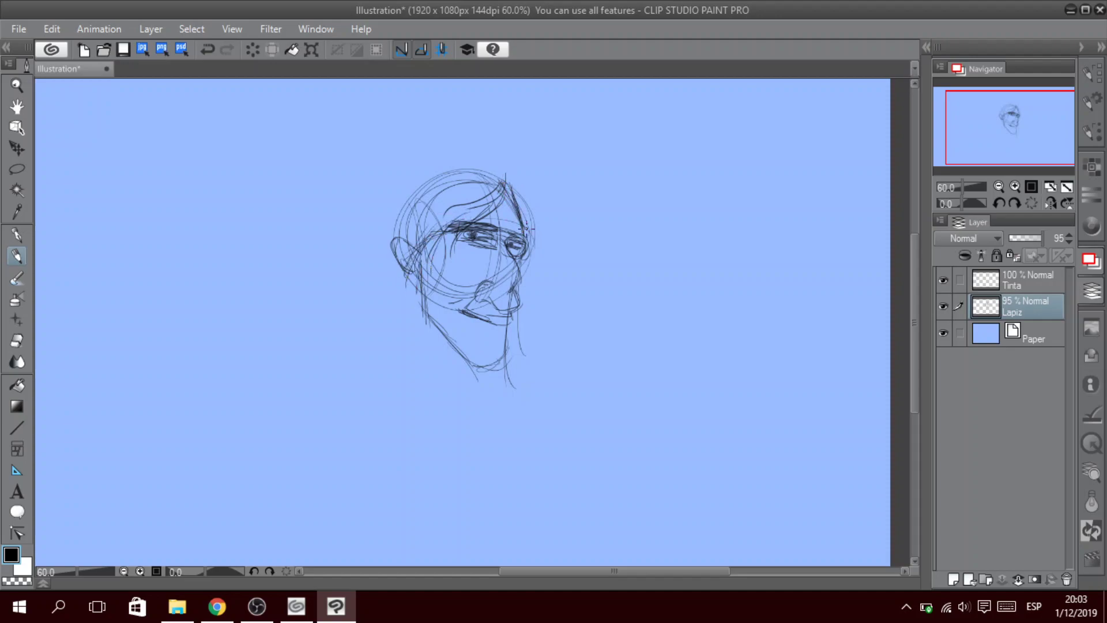
{"action": "left_click_drag", "start_coordinate": [505, 188], "coordinate": [521, 229]}
{"action": "mouse_move", "coordinate": [497, 166]}
{"action": "left_mouse_down"}
{"action": "mouse_move", "coordinate": [422, 120]}
{"action": "mouse_move", "coordinate": [440, 144]}
{"action": "mouse_move", "coordinate": [390, 178]}
{"action": "left_mouse_up"}
{"action": "mouse_move", "coordinate": [387, 167]}
{"action": "left_mouse_down"}
{"action": "mouse_move", "coordinate": [347, 157]}
{"action": "mouse_move", "coordinate": [366, 175]}
{"action": "mouse_move", "coordinate": [400, 174]}
{"action": "mouse_move", "coordinate": [368, 208]}
{"action": "mouse_move", "coordinate": [367, 195]}
{"action": "mouse_move", "coordinate": [351, 242]}
{"action": "left_mouse_up"}
{"action": "left_click_drag", "start_coordinate": [358, 224], "coordinate": [371, 251]}
{"action": "mouse_move", "coordinate": [370, 250]}
{"action": "left_mouse_down"}
{"action": "mouse_move", "coordinate": [374, 206]}
{"action": "mouse_move", "coordinate": [370, 249]}
{"action": "left_mouse_up"}
{"action": "left_click_drag", "start_coordinate": [370, 216], "coordinate": [359, 232]}
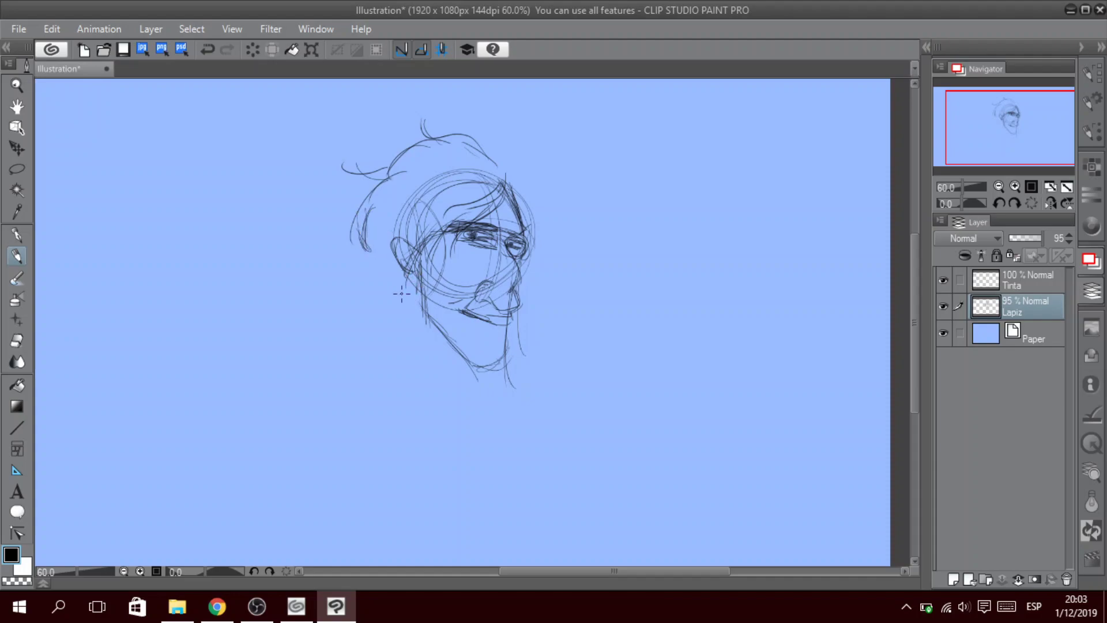
Sketch neck lines below the jaw, both shoulder curves, and an arm rising up-right.
{"action": "left_click_drag", "start_coordinate": [424, 261], "coordinate": [388, 365]}
{"action": "left_click_drag", "start_coordinate": [415, 273], "coordinate": [405, 357]}
{"action": "mouse_move", "coordinate": [418, 269]}
{"action": "left_mouse_down"}
{"action": "mouse_move", "coordinate": [413, 349]}
{"action": "mouse_move", "coordinate": [387, 369]}
{"action": "left_mouse_up"}
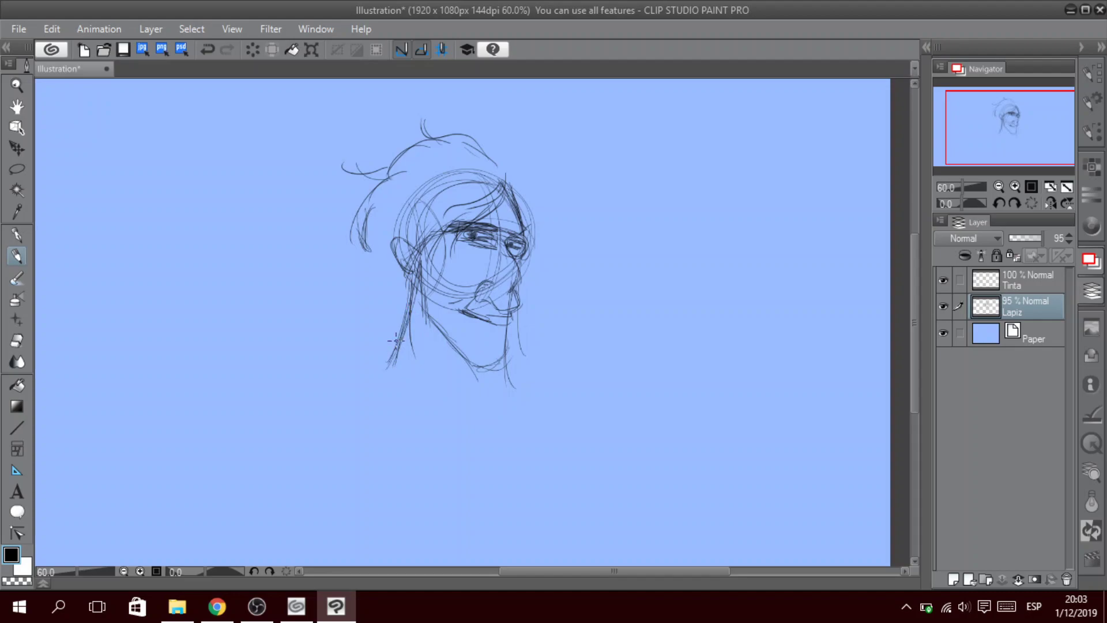
{"action": "left_click_drag", "start_coordinate": [464, 360], "coordinate": [416, 397]}
{"action": "left_click_drag", "start_coordinate": [409, 305], "coordinate": [367, 381]}
{"action": "left_click_drag", "start_coordinate": [393, 343], "coordinate": [320, 448]}
{"action": "mouse_move", "coordinate": [348, 402]}
{"action": "left_mouse_down"}
{"action": "mouse_move", "coordinate": [331, 486]}
{"action": "mouse_move", "coordinate": [316, 477]}
{"action": "mouse_move", "coordinate": [317, 462]}
{"action": "mouse_move", "coordinate": [397, 455]}
{"action": "left_mouse_up"}
{"action": "left_click_drag", "start_coordinate": [461, 363], "coordinate": [469, 376]}
{"action": "mouse_move", "coordinate": [510, 414]}
{"action": "left_mouse_down"}
{"action": "mouse_move", "coordinate": [569, 342]}
{"action": "mouse_move", "coordinate": [511, 414]}
{"action": "mouse_move", "coordinate": [545, 399]}
{"action": "mouse_move", "coordinate": [538, 415]}
{"action": "mouse_move", "coordinate": [552, 367]}
{"action": "mouse_move", "coordinate": [571, 420]}
{"action": "mouse_move", "coordinate": [591, 413]}
{"action": "left_mouse_up"}
Sketch the hand shape, rounded left shoulder arcs, and neck lines down to the chest.
{"action": "mouse_move", "coordinate": [560, 366]}
{"action": "left_mouse_down"}
{"action": "mouse_move", "coordinate": [548, 398]}
{"action": "mouse_move", "coordinate": [560, 343]}
{"action": "left_mouse_up"}
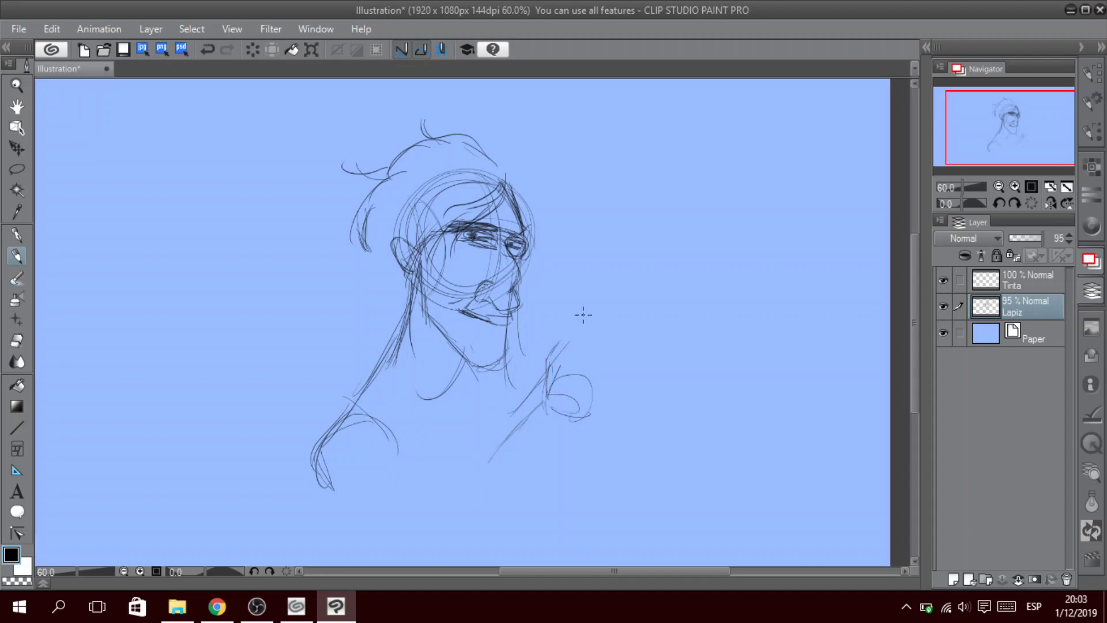
{"action": "left_click_drag", "start_coordinate": [316, 452], "coordinate": [396, 454]}
{"action": "left_click_drag", "start_coordinate": [369, 407], "coordinate": [345, 490]}
{"action": "left_click_drag", "start_coordinate": [458, 345], "coordinate": [445, 416]}
{"action": "left_click_drag", "start_coordinate": [454, 369], "coordinate": [502, 446]}
{"action": "left_click_drag", "start_coordinate": [471, 412], "coordinate": [499, 436]}
Sketch the cigarette with its parallel edge, the raised hand and wrist, and finger edges.
{"action": "mouse_move", "coordinate": [574, 334]}
{"action": "left_mouse_down"}
{"action": "mouse_move", "coordinate": [631, 267]}
{"action": "mouse_move", "coordinate": [587, 352]}
{"action": "left_mouse_up"}
{"action": "mouse_move", "coordinate": [646, 264]}
{"action": "left_mouse_down"}
{"action": "mouse_move", "coordinate": [594, 345]}
{"action": "mouse_move", "coordinate": [637, 289]}
{"action": "mouse_move", "coordinate": [589, 384]}
{"action": "left_mouse_up"}
{"action": "left_click_drag", "start_coordinate": [599, 317], "coordinate": [591, 359]}
{"action": "left_click_drag", "start_coordinate": [594, 355], "coordinate": [581, 371]}
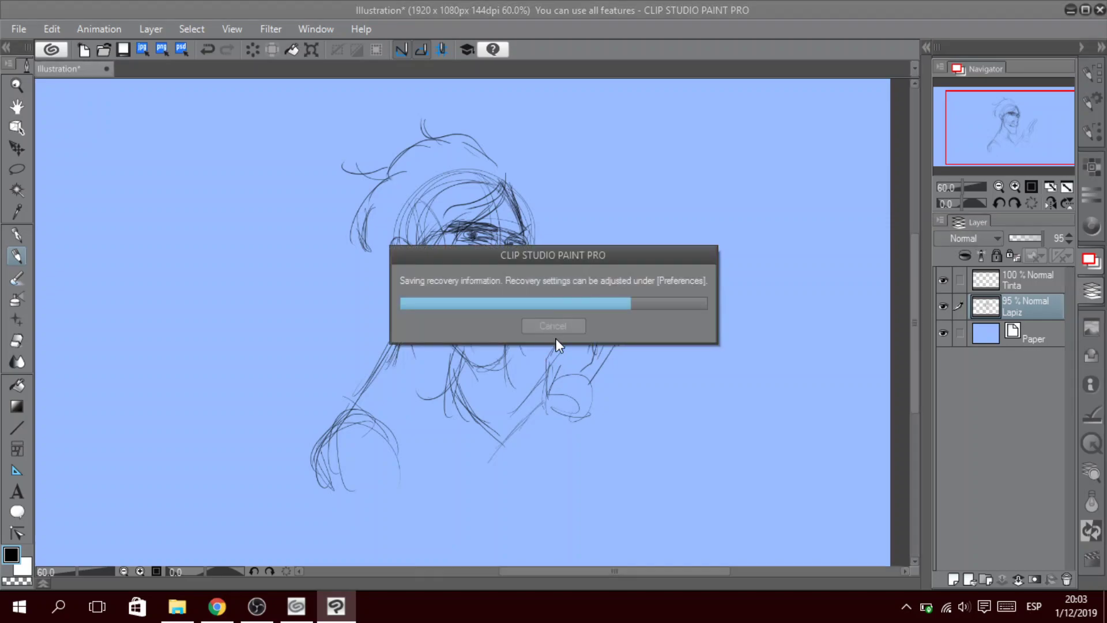
{"action": "mouse_move", "coordinate": [545, 380]}
{"action": "left_mouse_down"}
{"action": "mouse_move", "coordinate": [542, 338]}
{"action": "mouse_move", "coordinate": [568, 315]}
{"action": "mouse_move", "coordinate": [582, 320]}
{"action": "mouse_move", "coordinate": [576, 349]}
{"action": "mouse_move", "coordinate": [571, 334]}
{"action": "mouse_move", "coordinate": [603, 358]}
{"action": "mouse_move", "coordinate": [593, 392]}
{"action": "left_mouse_up"}
{"action": "mouse_move", "coordinate": [617, 288]}
{"action": "left_mouse_down"}
{"action": "mouse_move", "coordinate": [653, 329]}
{"action": "mouse_move", "coordinate": [656, 320]}
{"action": "left_mouse_up"}
{"action": "left_click_drag", "start_coordinate": [637, 295], "coordinate": [665, 324]}
Add hair strands across the top, down the right side, and a curling strand on the left.
{"action": "mouse_move", "coordinate": [497, 163]}
{"action": "left_mouse_down"}
{"action": "mouse_move", "coordinate": [463, 122]}
{"action": "mouse_move", "coordinate": [418, 136]}
{"action": "left_mouse_up"}
{"action": "mouse_move", "coordinate": [409, 123]}
{"action": "left_mouse_down"}
{"action": "mouse_move", "coordinate": [496, 167]}
{"action": "mouse_move", "coordinate": [517, 165]}
{"action": "mouse_move", "coordinate": [557, 196]}
{"action": "left_mouse_up"}
{"action": "mouse_move", "coordinate": [517, 163]}
{"action": "left_mouse_down"}
{"action": "mouse_move", "coordinate": [542, 192]}
{"action": "mouse_move", "coordinate": [560, 246]}
{"action": "mouse_move", "coordinate": [538, 245]}
{"action": "mouse_move", "coordinate": [547, 279]}
{"action": "mouse_move", "coordinate": [519, 307]}
{"action": "left_mouse_up"}
{"action": "mouse_move", "coordinate": [368, 218]}
{"action": "left_mouse_down"}
{"action": "mouse_move", "coordinate": [351, 246]}
{"action": "mouse_move", "coordinate": [372, 271]}
{"action": "mouse_move", "coordinate": [324, 284]}
{"action": "mouse_move", "coordinate": [375, 271]}
{"action": "left_mouse_up"}
{"action": "mouse_move", "coordinate": [373, 277]}
{"action": "left_mouse_down"}
{"action": "mouse_move", "coordinate": [338, 321]}
{"action": "mouse_move", "coordinate": [350, 306]}
{"action": "mouse_move", "coordinate": [378, 322]}
{"action": "mouse_move", "coordinate": [370, 334]}
{"action": "mouse_move", "coordinate": [385, 328]}
{"action": "left_mouse_up"}
Sketch the shirt neckline, darken the left shoulder, and refine the long neck lines.
{"action": "left_click_drag", "start_coordinate": [361, 394], "coordinate": [419, 436]}
{"action": "mouse_move", "coordinate": [370, 402]}
{"action": "left_mouse_down"}
{"action": "mouse_move", "coordinate": [461, 407]}
{"action": "mouse_move", "coordinate": [329, 455]}
{"action": "mouse_move", "coordinate": [330, 486]}
{"action": "left_mouse_up"}
{"action": "left_click_drag", "start_coordinate": [363, 378], "coordinate": [346, 399]}
{"action": "left_click_drag", "start_coordinate": [424, 295], "coordinate": [415, 395]}
{"action": "left_click_drag", "start_coordinate": [423, 343], "coordinate": [439, 400]}
Sketch the hand's left edge, the wrist's lower edge, and forearm lines below the hand.
{"action": "left_click_drag", "start_coordinate": [575, 317], "coordinate": [541, 414]}
{"action": "mouse_move", "coordinate": [544, 366]}
{"action": "left_mouse_down"}
{"action": "mouse_move", "coordinate": [532, 404]}
{"action": "mouse_move", "coordinate": [564, 411]}
{"action": "left_mouse_up"}
{"action": "left_click_drag", "start_coordinate": [584, 397], "coordinate": [555, 440]}
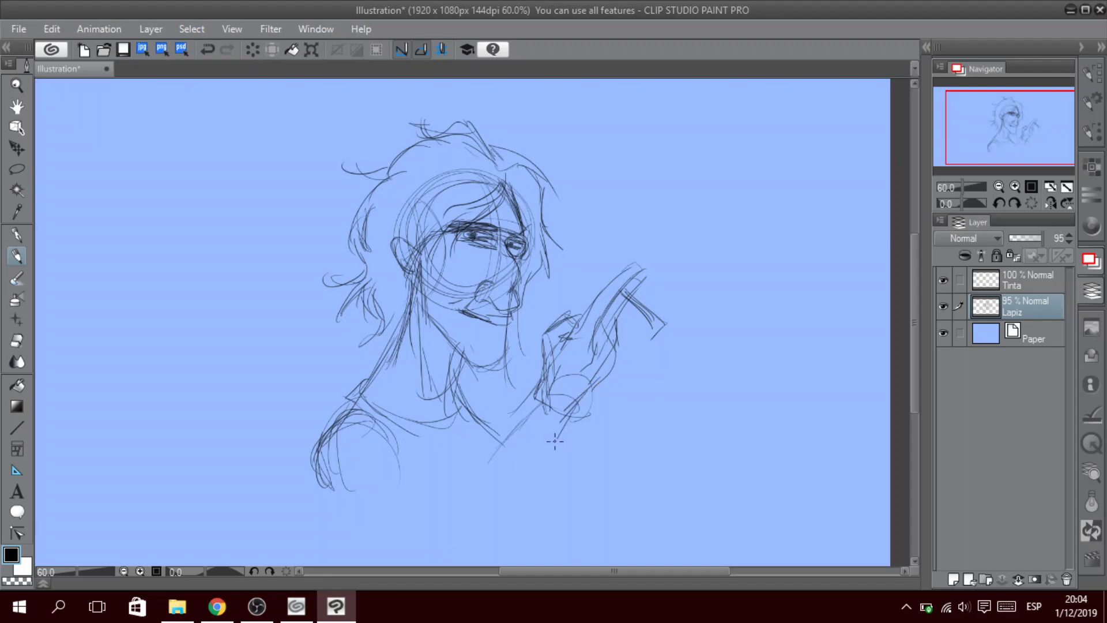
{"action": "mouse_move", "coordinate": [536, 386]}
{"action": "left_mouse_down"}
{"action": "mouse_move", "coordinate": [455, 506]}
{"action": "mouse_move", "coordinate": [515, 499]}
{"action": "mouse_move", "coordinate": [524, 514]}
{"action": "left_mouse_up"}
{"action": "left_click_drag", "start_coordinate": [566, 412], "coordinate": [549, 483]}
Sketch long torso curves from the shoulder down and lines under the hand.
{"action": "left_click_drag", "start_coordinate": [382, 434], "coordinate": [461, 519]}
{"action": "left_click_drag", "start_coordinate": [338, 460], "coordinate": [403, 545]}
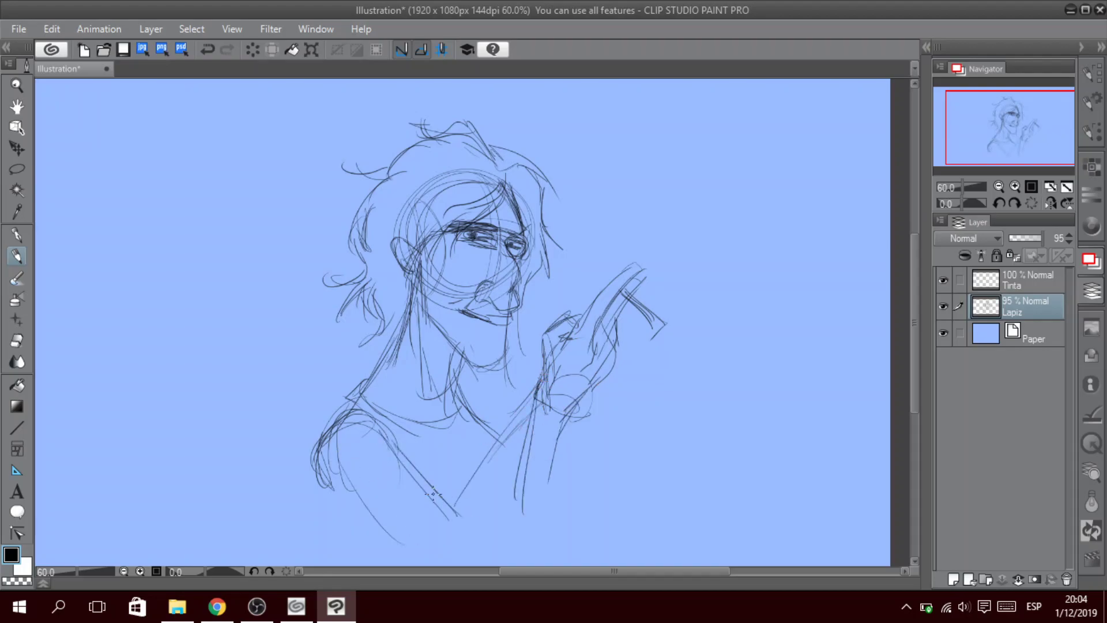
{"action": "left_click_drag", "start_coordinate": [395, 453], "coordinate": [482, 561]}
{"action": "left_click_drag", "start_coordinate": [332, 485], "coordinate": [424, 555]}
{"action": "left_click_drag", "start_coordinate": [503, 404], "coordinate": [463, 473]}
{"action": "left_click_drag", "start_coordinate": [463, 406], "coordinate": [522, 487]}
Sketch both edges of the forearm running down-left and touch up the mouth line.
{"action": "left_click_drag", "start_coordinate": [534, 412], "coordinate": [492, 534]}
{"action": "left_click_drag", "start_coordinate": [531, 402], "coordinate": [485, 485]}
{"action": "left_click_drag", "start_coordinate": [518, 432], "coordinate": [478, 536]}
{"action": "left_click_drag", "start_coordinate": [529, 410], "coordinate": [482, 541]}
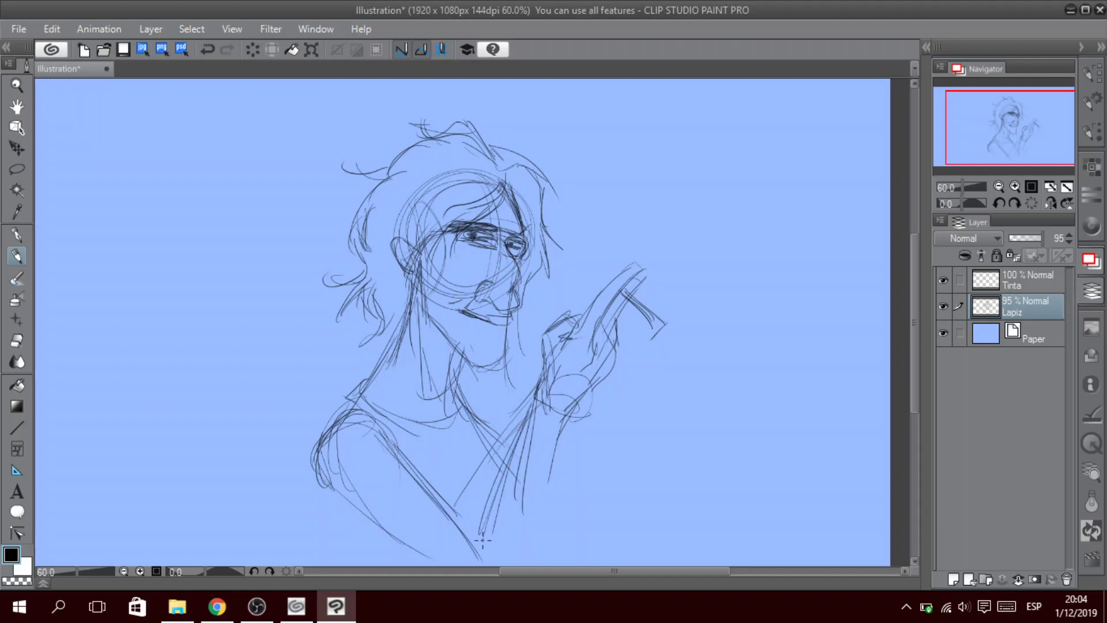
{"action": "left_click_drag", "start_coordinate": [565, 427], "coordinate": [519, 545]}
{"action": "left_click_drag", "start_coordinate": [545, 474], "coordinate": [527, 516]}
{"action": "left_click_drag", "start_coordinate": [560, 424], "coordinate": [531, 503]}
{"action": "left_click_drag", "start_coordinate": [487, 316], "coordinate": [505, 319]}
Switch to the Pen, fade the Lapiz layer to 59% opacity, and target the Tinta layer.
{"action": "key", "text": "p"}
{"action": "left_click", "coordinate": [1032, 237]}
{"action": "left_click", "coordinate": [1027, 279]}
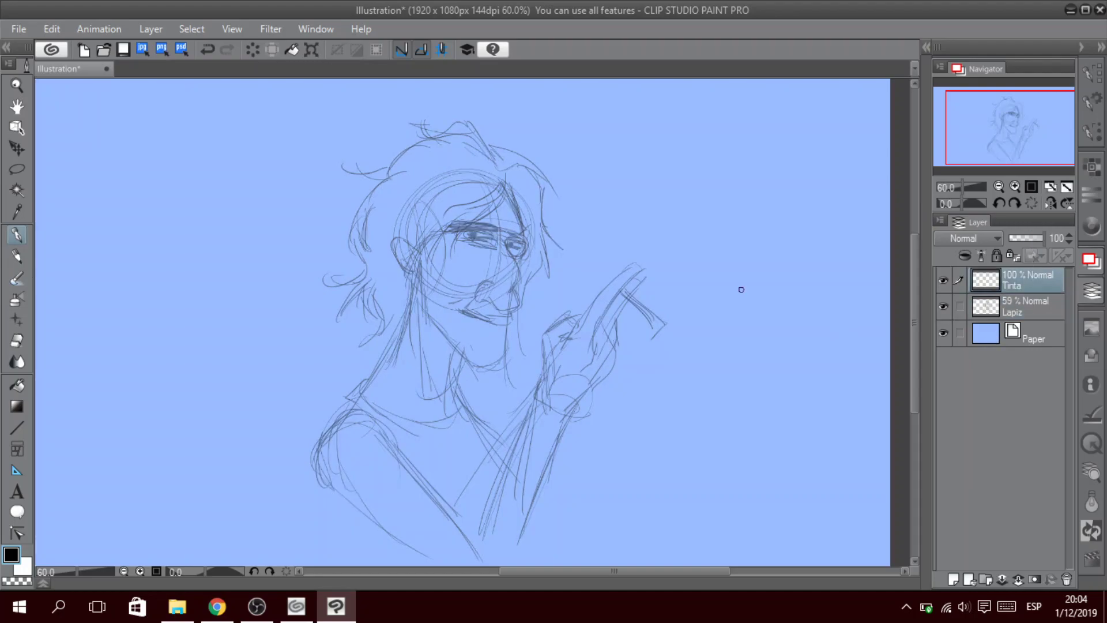
Ink the nose, the eye with a redone upper eyelid, the mouth and lower lip, and the jaw.
{"action": "mouse_move", "coordinate": [508, 246]}
{"action": "left_mouse_down"}
{"action": "mouse_move", "coordinate": [517, 293]}
{"action": "mouse_move", "coordinate": [493, 307]}
{"action": "mouse_move", "coordinate": [477, 296]}
{"action": "mouse_move", "coordinate": [494, 284]}
{"action": "left_mouse_up"}
{"action": "left_click_drag", "start_coordinate": [491, 237], "coordinate": [468, 234]}
{"action": "key", "text": "ctrl+z"}
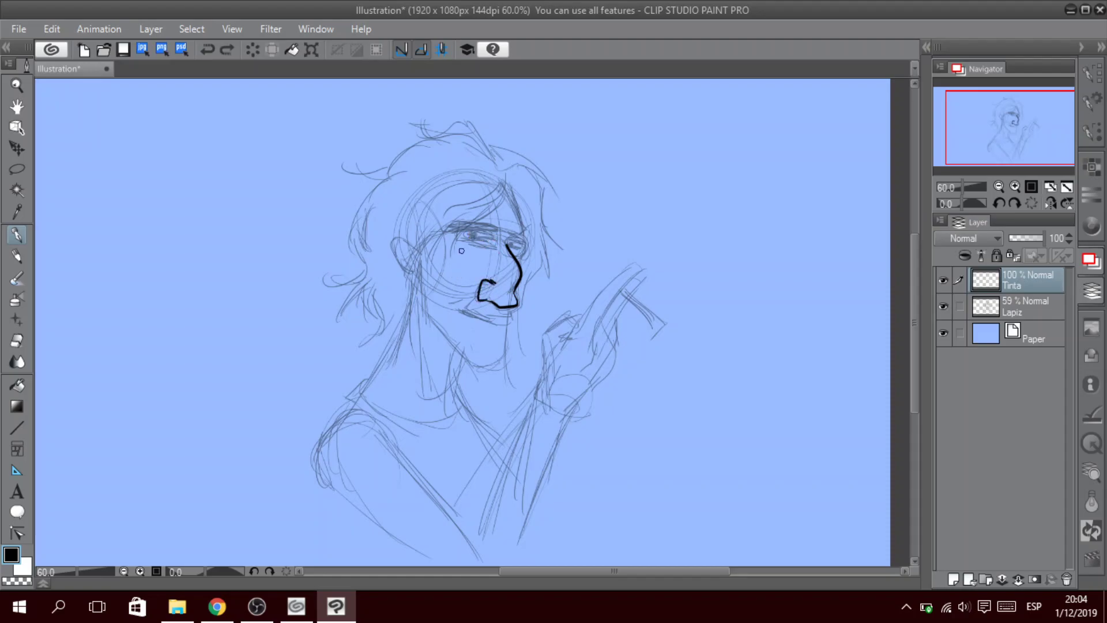
{"action": "mouse_move", "coordinate": [466, 234]}
{"action": "left_mouse_down"}
{"action": "mouse_move", "coordinate": [489, 241]}
{"action": "mouse_move", "coordinate": [495, 227]}
{"action": "mouse_move", "coordinate": [453, 226]}
{"action": "mouse_move", "coordinate": [503, 224]}
{"action": "mouse_move", "coordinate": [524, 242]}
{"action": "mouse_move", "coordinate": [510, 245]}
{"action": "left_mouse_up"}
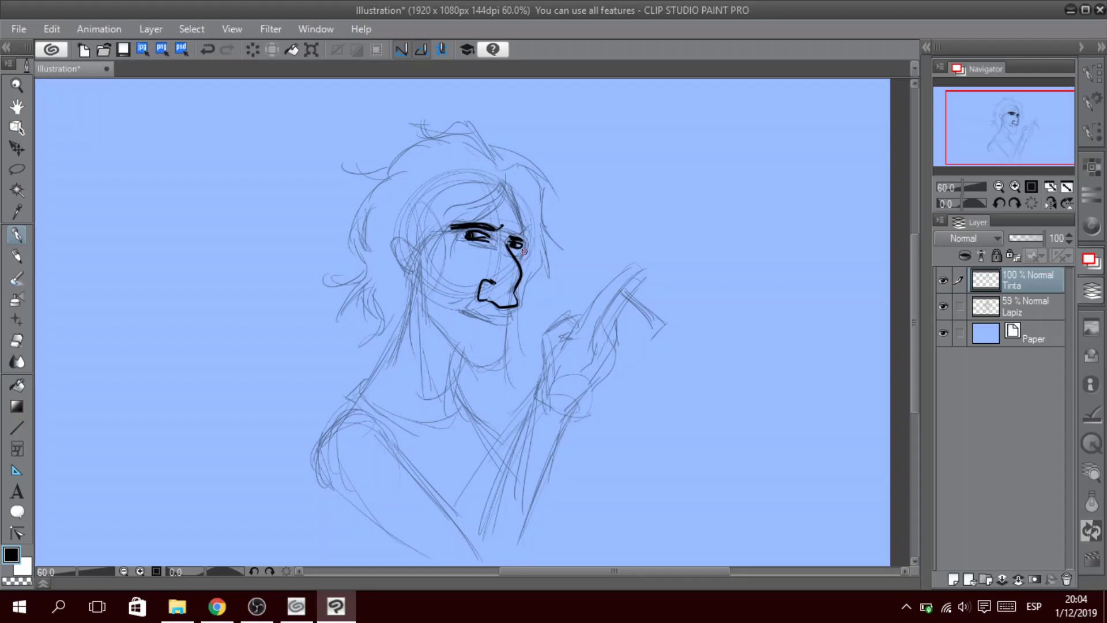
{"action": "left_click_drag", "start_coordinate": [491, 320], "coordinate": [464, 306]}
{"action": "mouse_move", "coordinate": [478, 298]}
{"action": "left_mouse_down"}
{"action": "mouse_move", "coordinate": [464, 309]}
{"action": "mouse_move", "coordinate": [514, 314]}
{"action": "mouse_move", "coordinate": [485, 316]}
{"action": "mouse_move", "coordinate": [510, 318]}
{"action": "mouse_move", "coordinate": [499, 317]}
{"action": "mouse_move", "coordinate": [505, 360]}
{"action": "mouse_move", "coordinate": [461, 358]}
{"action": "left_mouse_up"}
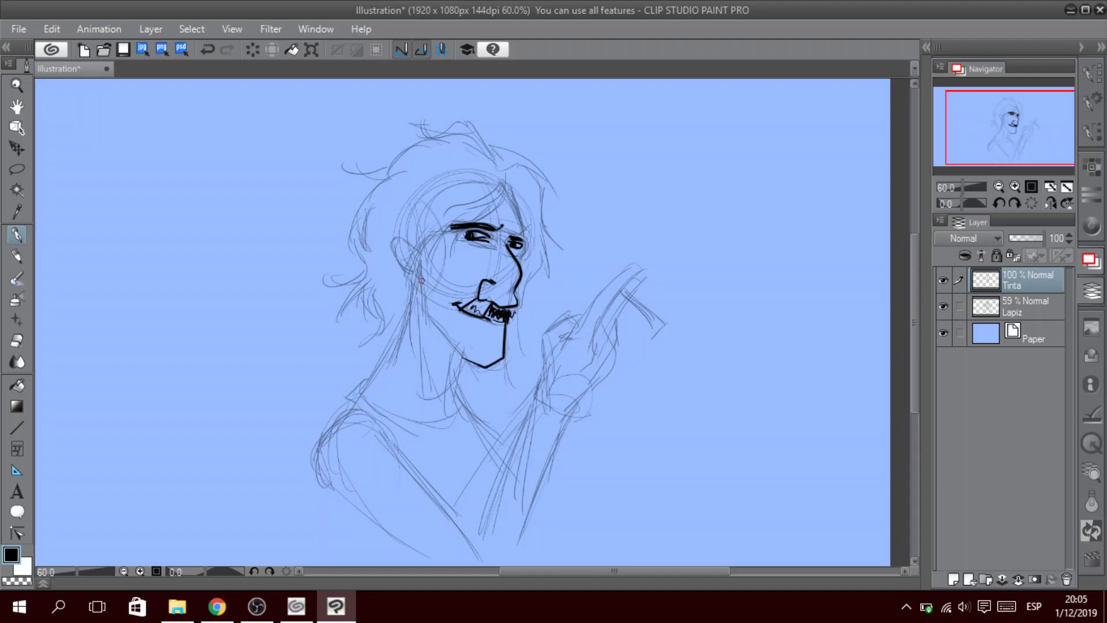
{"action": "left_click_drag", "start_coordinate": [420, 281], "coordinate": [471, 362]}
Ink the ear, fringe strands, the hair top, and curling strands below the ear.
{"action": "mouse_move", "coordinate": [422, 257]}
{"action": "left_mouse_down"}
{"action": "mouse_move", "coordinate": [392, 234]}
{"action": "mouse_move", "coordinate": [393, 263]}
{"action": "mouse_move", "coordinate": [413, 270]}
{"action": "mouse_move", "coordinate": [404, 255]}
{"action": "mouse_move", "coordinate": [437, 232]}
{"action": "left_mouse_up"}
{"action": "left_click_drag", "start_coordinate": [505, 179], "coordinate": [484, 220]}
{"action": "mouse_move", "coordinate": [476, 212]}
{"action": "left_mouse_down"}
{"action": "mouse_move", "coordinate": [454, 232]}
{"action": "mouse_move", "coordinate": [474, 204]}
{"action": "mouse_move", "coordinate": [432, 251]}
{"action": "left_mouse_up"}
{"action": "mouse_move", "coordinate": [497, 159]}
{"action": "left_mouse_down"}
{"action": "mouse_move", "coordinate": [429, 109]}
{"action": "mouse_move", "coordinate": [446, 132]}
{"action": "mouse_move", "coordinate": [382, 152]}
{"action": "mouse_move", "coordinate": [368, 185]}
{"action": "mouse_move", "coordinate": [383, 165]}
{"action": "mouse_move", "coordinate": [377, 174]}
{"action": "mouse_move", "coordinate": [343, 203]}
{"action": "mouse_move", "coordinate": [359, 210]}
{"action": "mouse_move", "coordinate": [336, 241]}
{"action": "mouse_move", "coordinate": [357, 219]}
{"action": "mouse_move", "coordinate": [358, 275]}
{"action": "mouse_move", "coordinate": [347, 274]}
{"action": "mouse_move", "coordinate": [362, 271]}
{"action": "mouse_move", "coordinate": [362, 321]}
{"action": "left_mouse_up"}
{"action": "mouse_move", "coordinate": [372, 306]}
{"action": "left_mouse_down"}
{"action": "mouse_move", "coordinate": [365, 327]}
{"action": "mouse_move", "coordinate": [379, 326]}
{"action": "left_mouse_up"}
{"action": "left_click_drag", "start_coordinate": [382, 324], "coordinate": [368, 345]}
Ink the neck's left line, the under-jaw line, the hair's right outline, cheek and neck.
{"action": "left_click_drag", "start_coordinate": [413, 272], "coordinate": [353, 411]}
{"action": "left_click_drag", "start_coordinate": [465, 357], "coordinate": [449, 422]}
{"action": "mouse_move", "coordinate": [492, 145]}
{"action": "left_mouse_down"}
{"action": "mouse_move", "coordinate": [551, 183]}
{"action": "mouse_move", "coordinate": [546, 269]}
{"action": "left_mouse_up"}
{"action": "mouse_move", "coordinate": [505, 183]}
{"action": "left_mouse_down"}
{"action": "mouse_move", "coordinate": [523, 231]}
{"action": "mouse_move", "coordinate": [523, 272]}
{"action": "mouse_move", "coordinate": [510, 234]}
{"action": "mouse_move", "coordinate": [532, 242]}
{"action": "mouse_move", "coordinate": [526, 254]}
{"action": "mouse_move", "coordinate": [509, 249]}
{"action": "mouse_move", "coordinate": [511, 237]}
{"action": "mouse_move", "coordinate": [476, 222]}
{"action": "mouse_move", "coordinate": [498, 228]}
{"action": "mouse_move", "coordinate": [493, 246]}
{"action": "mouse_move", "coordinate": [470, 244]}
{"action": "mouse_move", "coordinate": [451, 223]}
{"action": "left_mouse_up"}
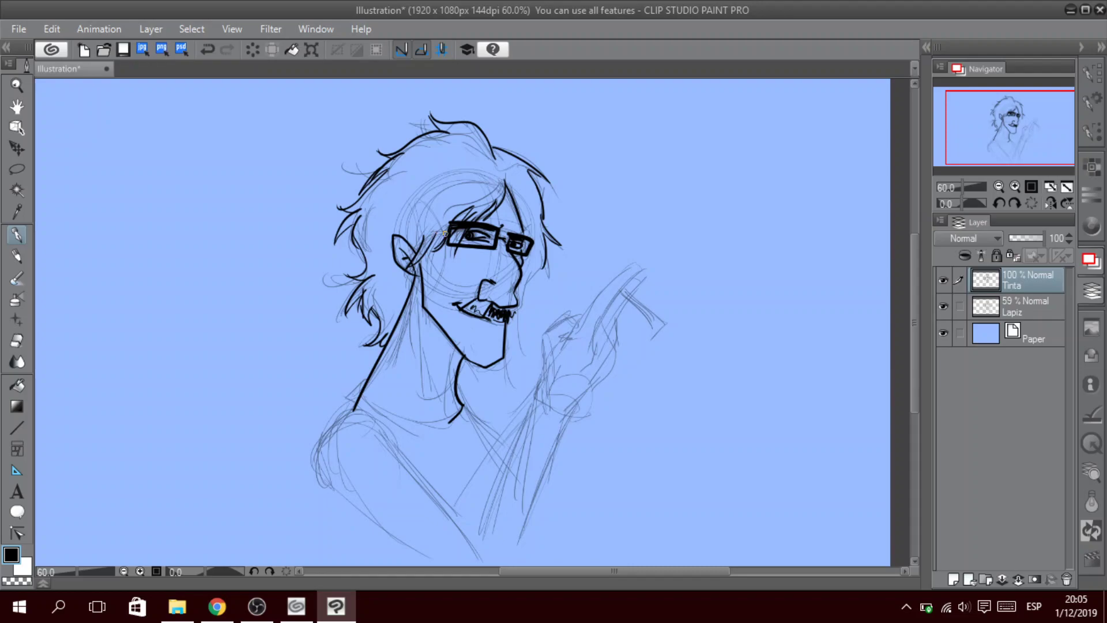
{"action": "left_click_drag", "start_coordinate": [542, 264], "coordinate": [509, 324]}
{"action": "left_click_drag", "start_coordinate": [462, 407], "coordinate": [492, 466]}
Ink the hand outline, the raised fingers with fingertip details, and a line down the hand.
{"action": "mouse_move", "coordinate": [532, 398]}
{"action": "left_mouse_down"}
{"action": "mouse_move", "coordinate": [555, 325]}
{"action": "mouse_move", "coordinate": [565, 337]}
{"action": "mouse_move", "coordinate": [633, 275]}
{"action": "mouse_move", "coordinate": [594, 343]}
{"action": "left_mouse_up"}
{"action": "left_click_drag", "start_coordinate": [623, 288], "coordinate": [652, 330]}
{"action": "left_click_drag", "start_coordinate": [652, 329], "coordinate": [657, 326]}
{"action": "left_click_drag", "start_coordinate": [631, 279], "coordinate": [601, 346]}
{"action": "mouse_move", "coordinate": [614, 327]}
{"action": "left_mouse_down"}
{"action": "mouse_move", "coordinate": [603, 372]}
{"action": "mouse_move", "coordinate": [480, 535]}
{"action": "left_mouse_up"}
Ink the forearm edges, redrawing the right edge, and the shoulder outline down the arm.
{"action": "left_click_drag", "start_coordinate": [568, 419], "coordinate": [532, 510]}
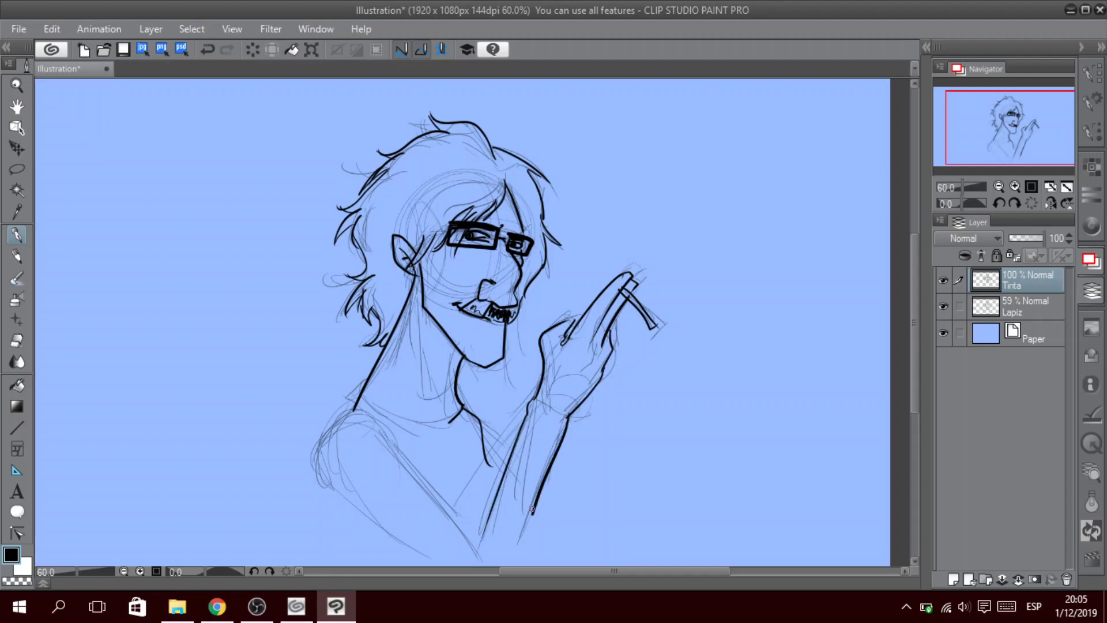
{"action": "key", "text": "ctrl+z"}
{"action": "left_click_drag", "start_coordinate": [570, 413], "coordinate": [527, 545]}
{"action": "mouse_move", "coordinate": [314, 473]}
{"action": "left_mouse_down"}
{"action": "mouse_move", "coordinate": [361, 412]}
{"action": "mouse_move", "coordinate": [471, 549]}
{"action": "left_mouse_up"}
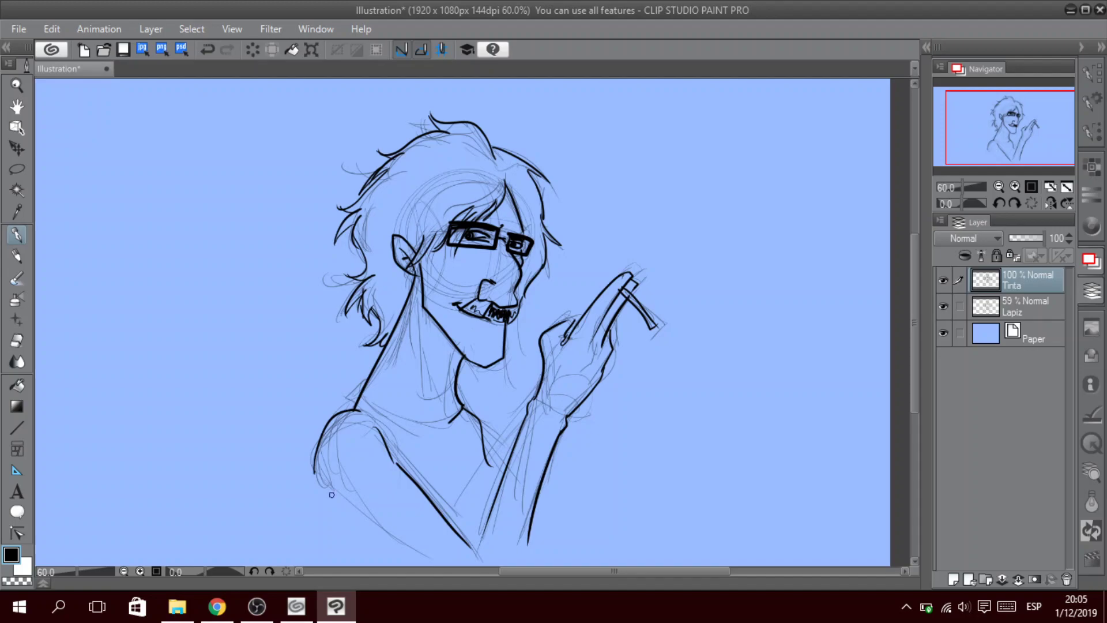
{"action": "mouse_move", "coordinate": [316, 470]}
{"action": "left_mouse_down"}
{"action": "mouse_move", "coordinate": [387, 522]}
{"action": "mouse_move", "coordinate": [419, 565]}
{"action": "left_mouse_up"}
Ink the shirt collar line and a short stroke below it.
{"action": "mouse_move", "coordinate": [363, 392]}
{"action": "left_mouse_down"}
{"action": "mouse_move", "coordinate": [392, 418]}
{"action": "mouse_move", "coordinate": [447, 426]}
{"action": "mouse_move", "coordinate": [461, 411]}
{"action": "left_mouse_up"}
{"action": "left_click_drag", "start_coordinate": [464, 406], "coordinate": [505, 443]}
{"action": "key", "text": "e"}
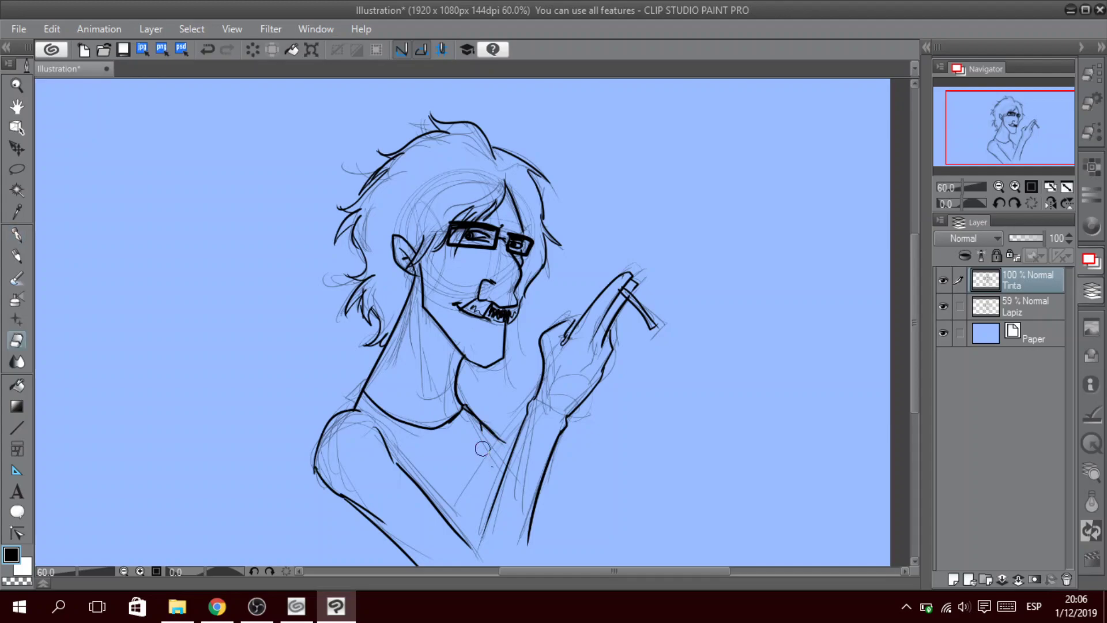
{"action": "key", "text": "p"}
{"action": "key", "text": "p"}
{"action": "key", "text": "p"}
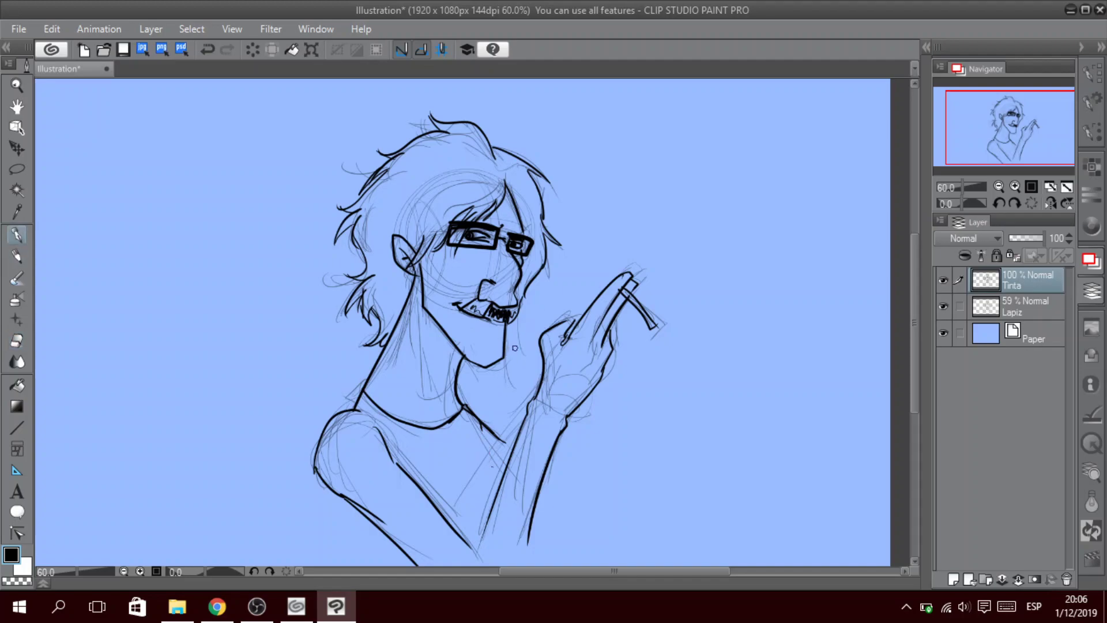
Ink knuckle details, a wavy smoke trail, the cigarette tip, and hatched lines on the neck.
{"action": "mouse_move", "coordinate": [588, 343]}
{"action": "left_mouse_down"}
{"action": "mouse_move", "coordinate": [562, 393]}
{"action": "mouse_move", "coordinate": [586, 378]}
{"action": "left_mouse_up"}
{"action": "left_click_drag", "start_coordinate": [654, 334], "coordinate": [711, 330]}
{"action": "left_click_drag", "start_coordinate": [604, 282], "coordinate": [630, 277]}
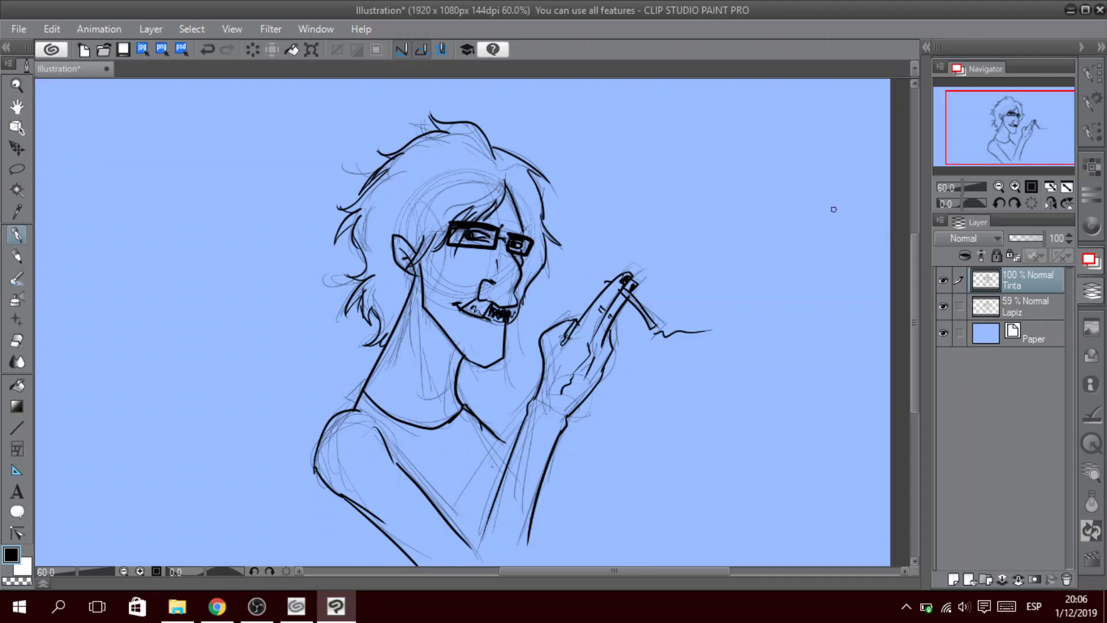
{"action": "left_click_drag", "start_coordinate": [459, 366], "coordinate": [469, 417]}
{"action": "left_click_drag", "start_coordinate": [415, 285], "coordinate": [431, 404]}
{"action": "mouse_move", "coordinate": [425, 318]}
{"action": "left_mouse_down"}
{"action": "mouse_move", "coordinate": [452, 366]}
{"action": "mouse_move", "coordinate": [453, 356]}
{"action": "left_mouse_up"}
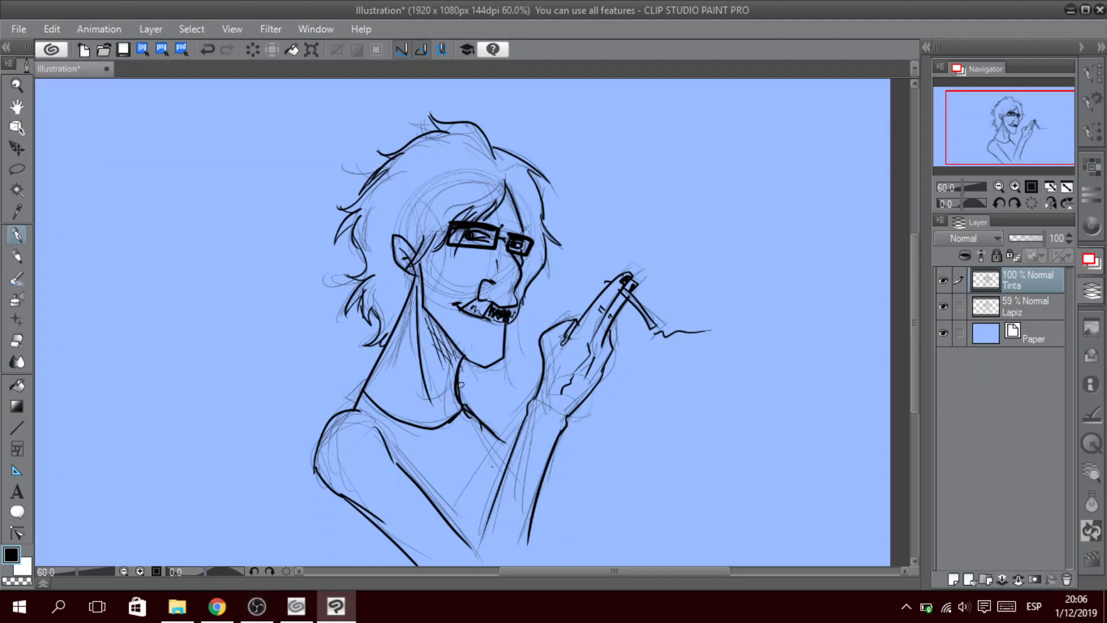
Paint soft grey-blue Brush shading across the left side and top of the hair.
{"action": "left_click", "coordinate": [17, 278]}
{"action": "mouse_move", "coordinate": [384, 217]}
{"action": "left_mouse_down"}
{"action": "mouse_move", "coordinate": [362, 212]}
{"action": "mouse_move", "coordinate": [419, 146]}
{"action": "mouse_move", "coordinate": [459, 128]}
{"action": "mouse_move", "coordinate": [472, 138]}
{"action": "mouse_move", "coordinate": [392, 207]}
{"action": "mouse_move", "coordinate": [379, 246]}
{"action": "mouse_move", "coordinate": [398, 314]}
{"action": "mouse_move", "coordinate": [375, 323]}
{"action": "mouse_move", "coordinate": [370, 251]}
{"action": "mouse_move", "coordinate": [433, 187]}
{"action": "mouse_move", "coordinate": [456, 199]}
{"action": "mouse_move", "coordinate": [487, 185]}
{"action": "mouse_move", "coordinate": [476, 152]}
{"action": "mouse_move", "coordinate": [482, 173]}
{"action": "mouse_move", "coordinate": [438, 188]}
{"action": "mouse_move", "coordinate": [461, 165]}
{"action": "mouse_move", "coordinate": [427, 190]}
{"action": "mouse_move", "coordinate": [444, 203]}
{"action": "mouse_move", "coordinate": [491, 173]}
{"action": "mouse_move", "coordinate": [465, 185]}
{"action": "mouse_move", "coordinate": [493, 184]}
{"action": "mouse_move", "coordinate": [499, 165]}
{"action": "mouse_move", "coordinate": [519, 180]}
{"action": "mouse_move", "coordinate": [536, 170]}
{"action": "mouse_move", "coordinate": [513, 207]}
{"action": "mouse_move", "coordinate": [537, 230]}
{"action": "mouse_move", "coordinate": [517, 182]}
{"action": "mouse_move", "coordinate": [526, 285]}
{"action": "mouse_move", "coordinate": [533, 260]}
{"action": "mouse_move", "coordinate": [521, 291]}
{"action": "mouse_move", "coordinate": [535, 226]}
{"action": "left_mouse_up"}
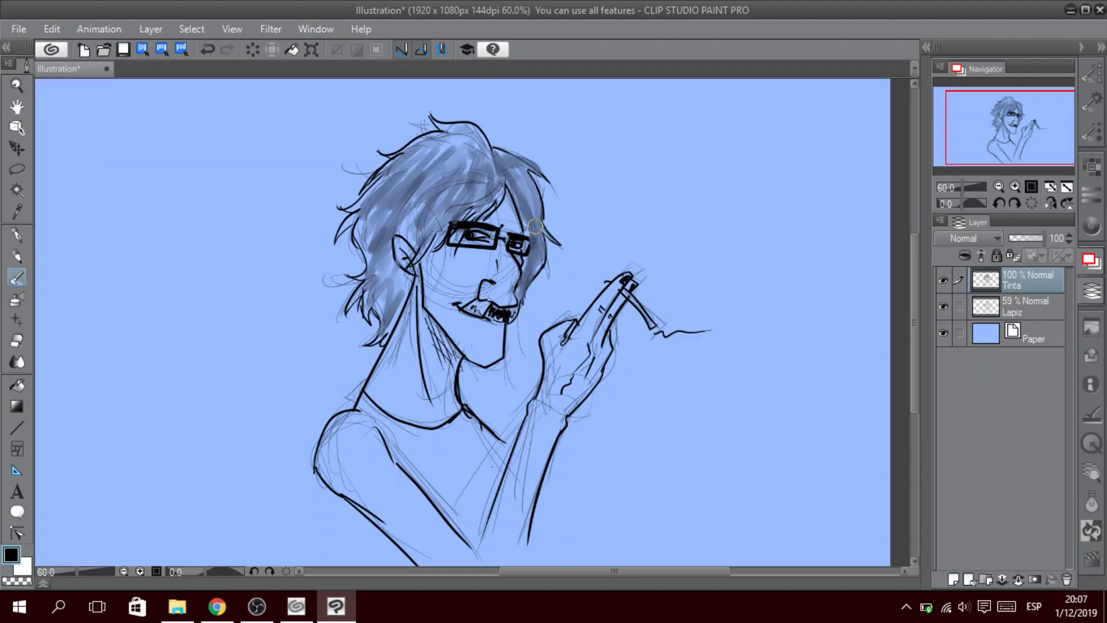